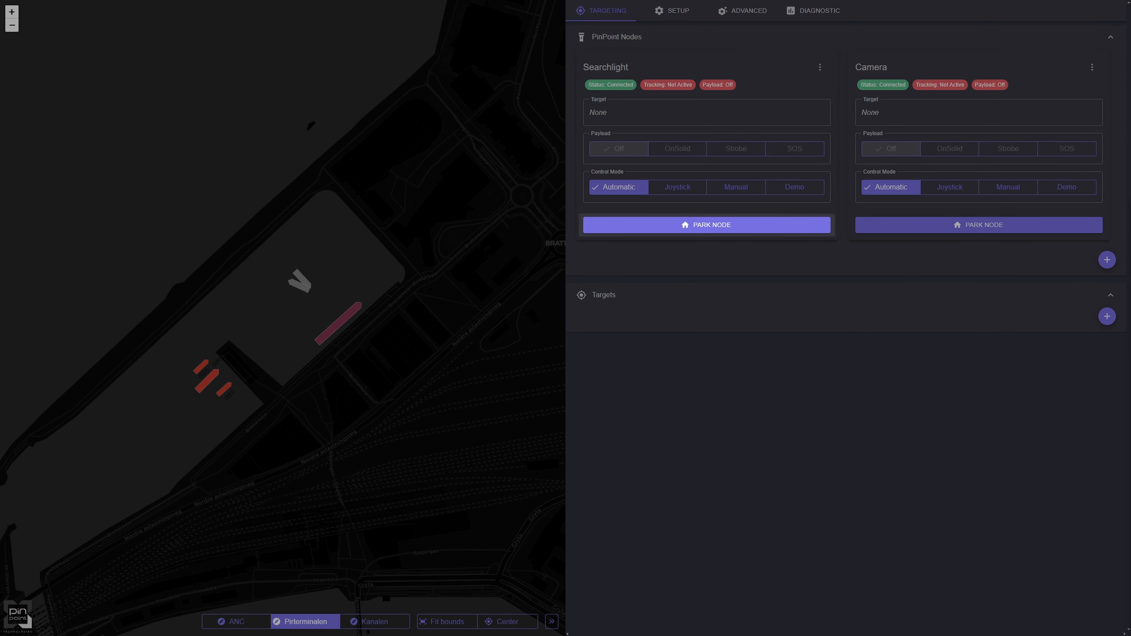
# - Add a position target named Lighthouse on the breakwater northwest of the harbour basin, tracked with the Searchlight
pyautogui.click(372, 337)
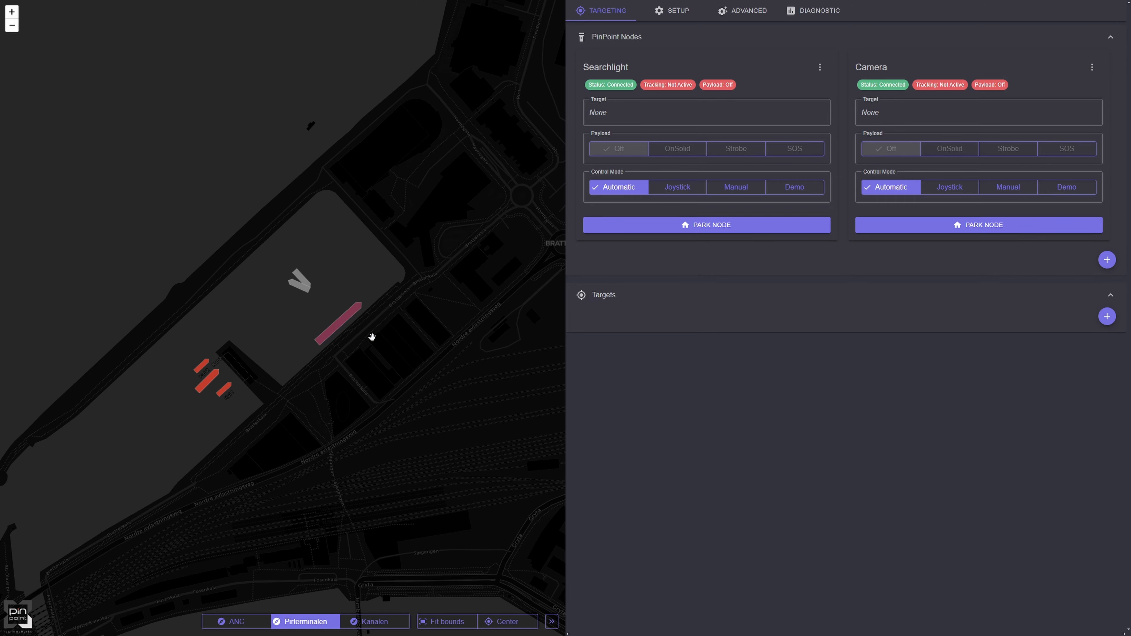
pyautogui.click(177, 290)
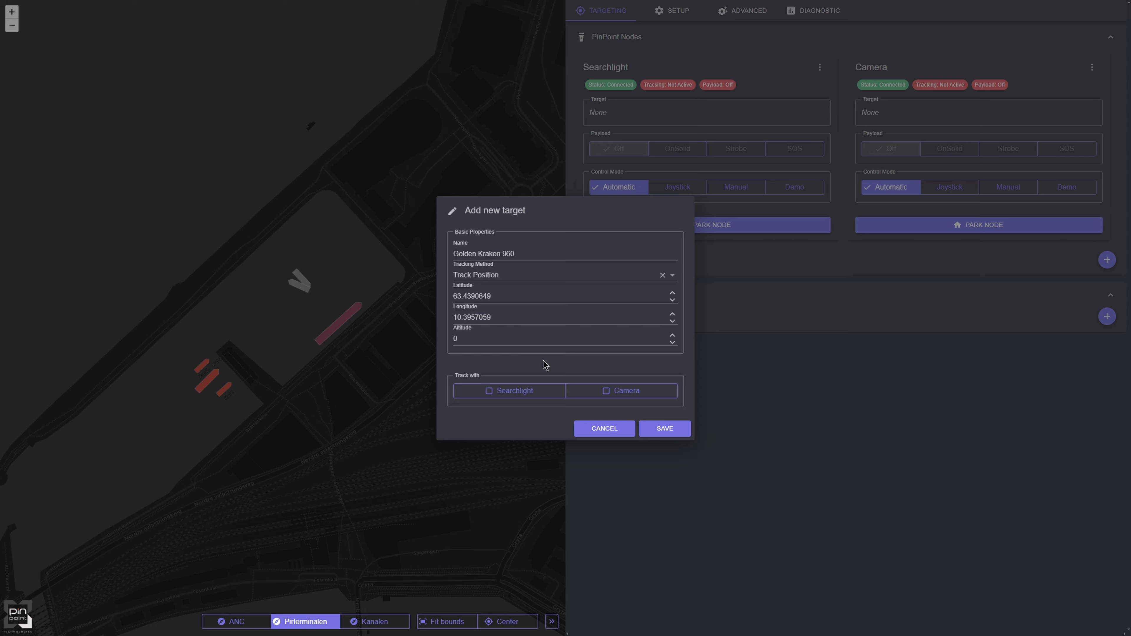
pyautogui.moveTo(555, 260); pyautogui.dragTo(451, 256)
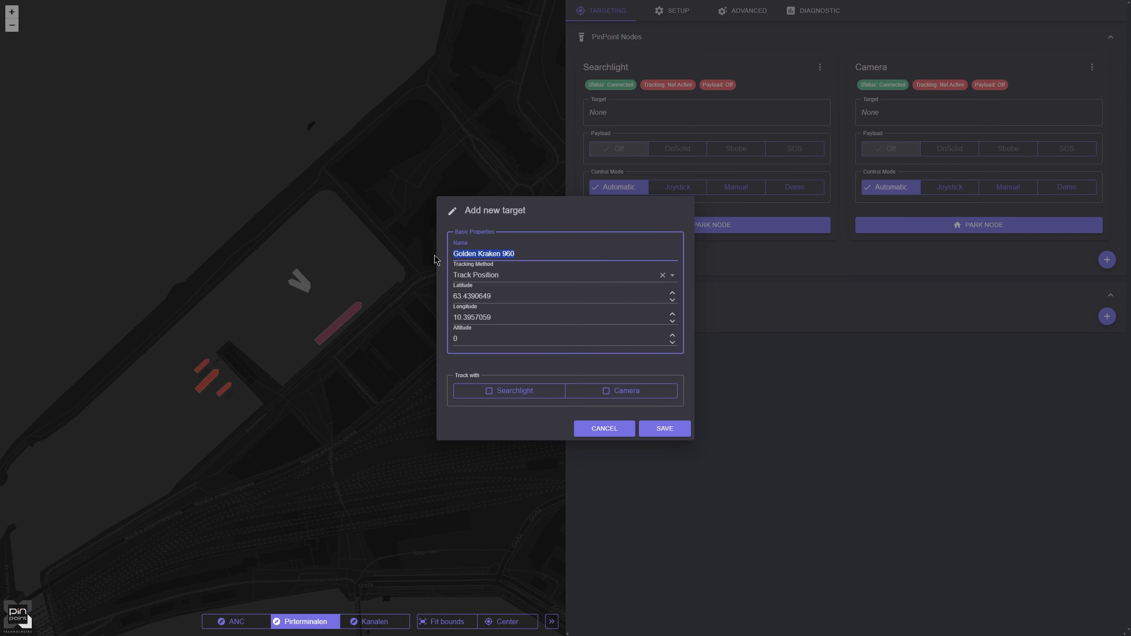
pyautogui.write('Lighthouse')
pyautogui.click(506, 393)
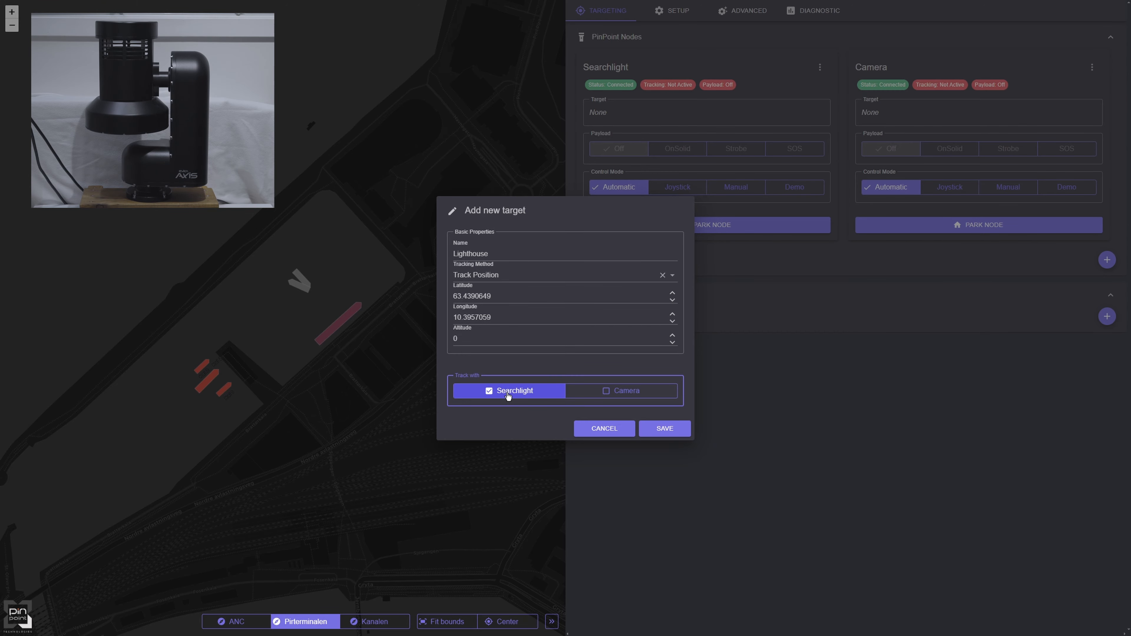
pyautogui.click(663, 429)
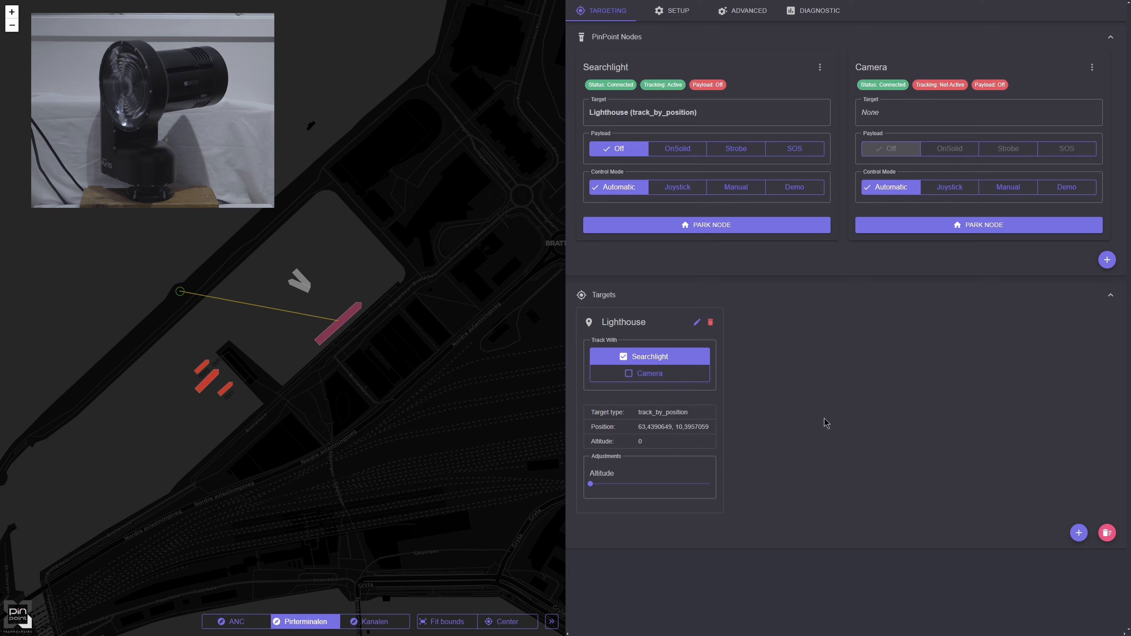
# - With the Searchlight payload on OnSolid, move the Lighthouse target to the pier and back to the breakwater, and switch the payload off
pyautogui.click(683, 149)
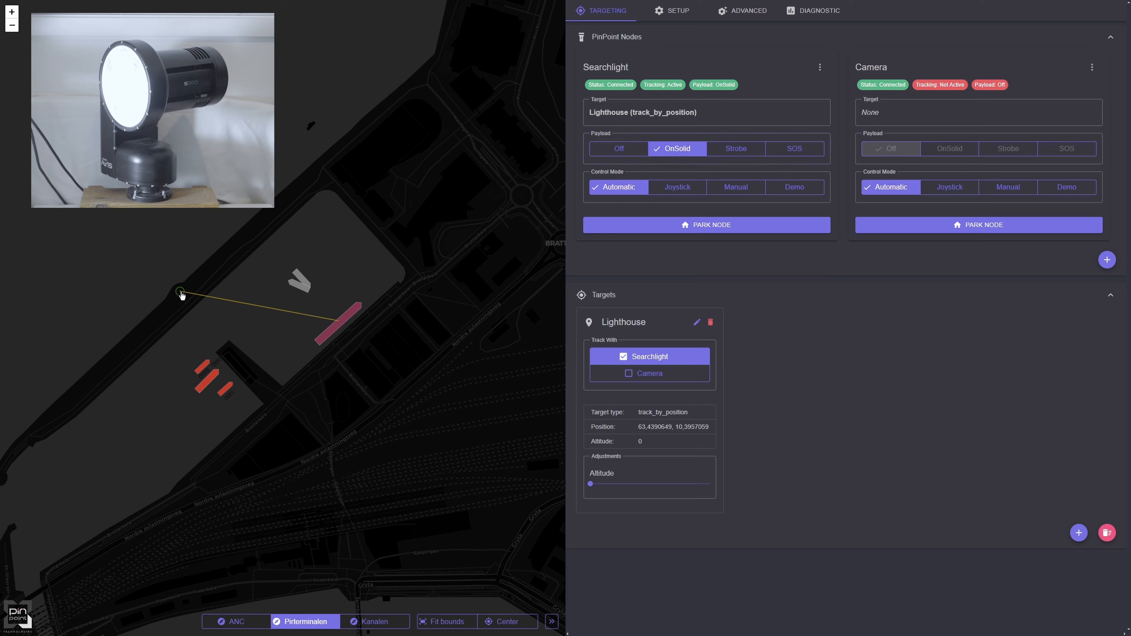
pyautogui.moveTo(181, 293)
pyautogui.mouseDown()
pyautogui.moveTo(254, 388)
pyautogui.moveTo(244, 366)
pyautogui.mouseUp()
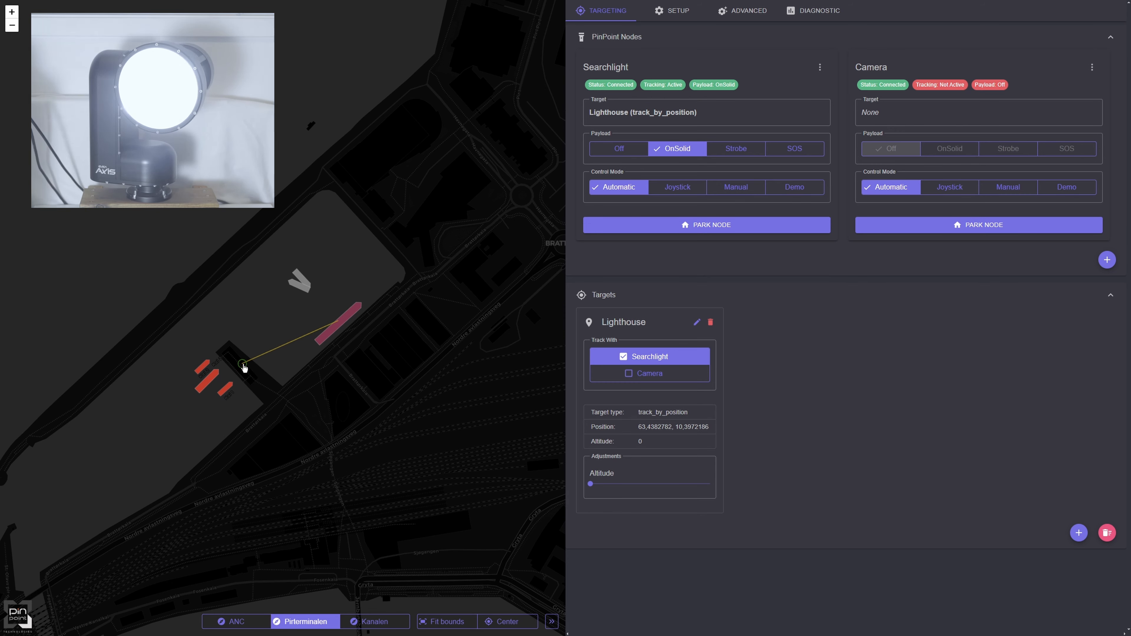
pyautogui.moveTo(244, 366)
pyautogui.mouseDown()
pyautogui.moveTo(277, 401)
pyautogui.moveTo(178, 292)
pyautogui.mouseUp()
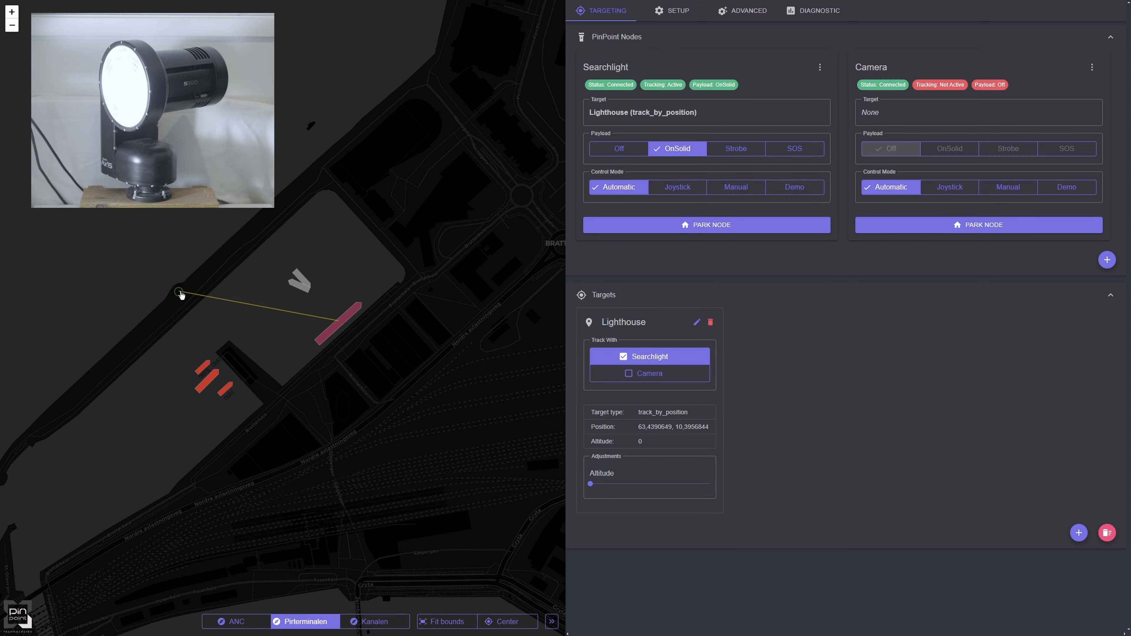
pyautogui.click(619, 149)
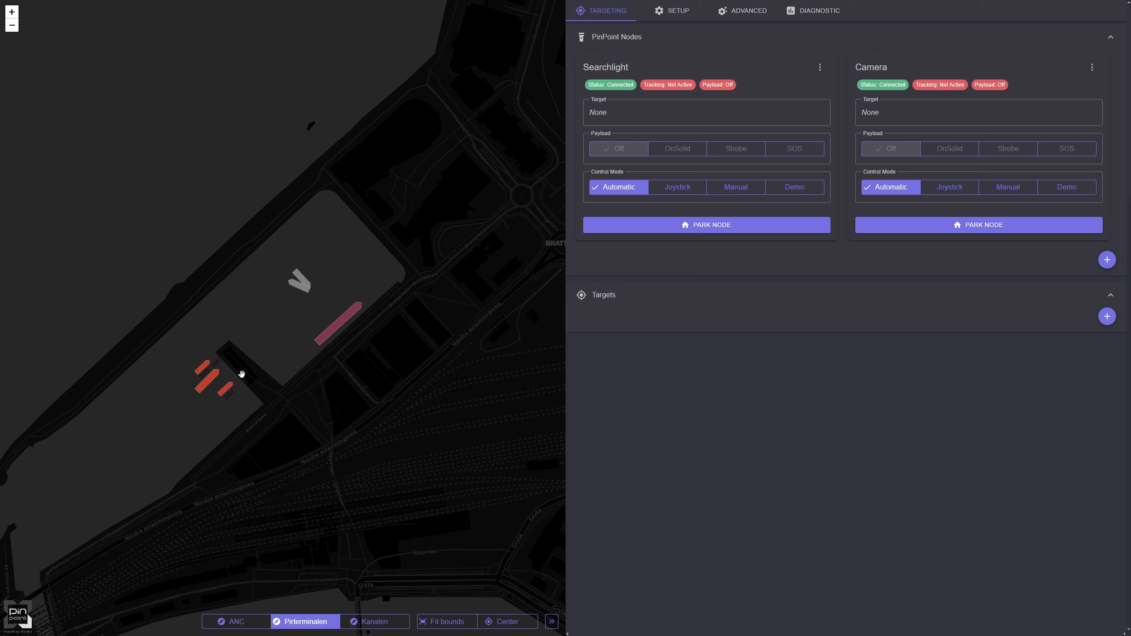
# - Target the FJORDJARL vessel from the map with Extrapolate Trajectory enabled and track it with the Searchlight
pyautogui.click(210, 383)
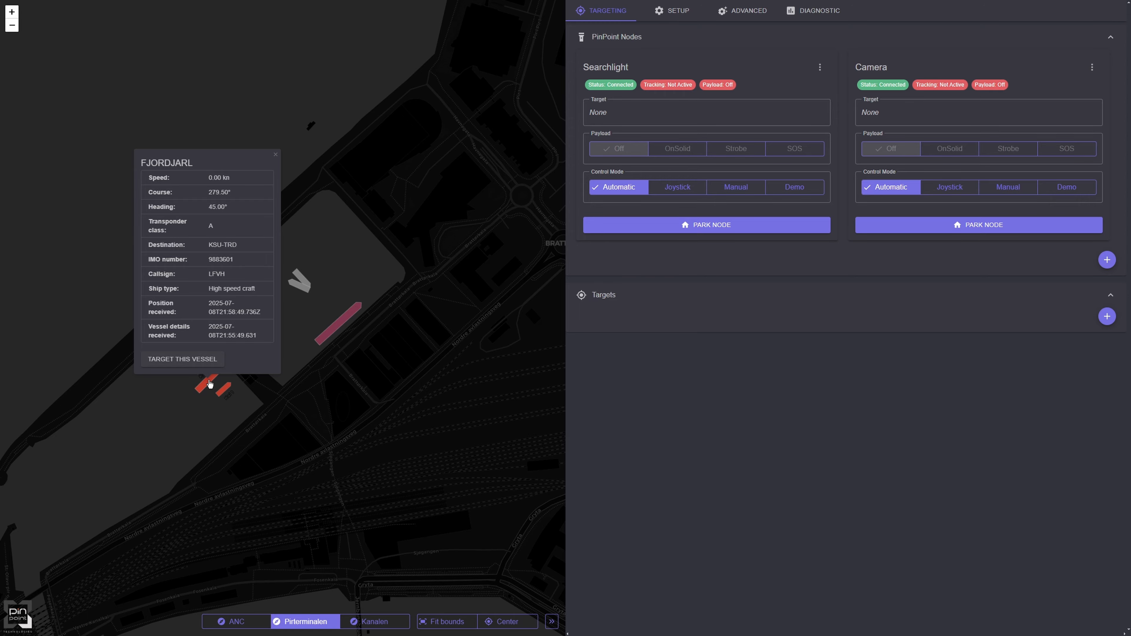
pyautogui.click(210, 359)
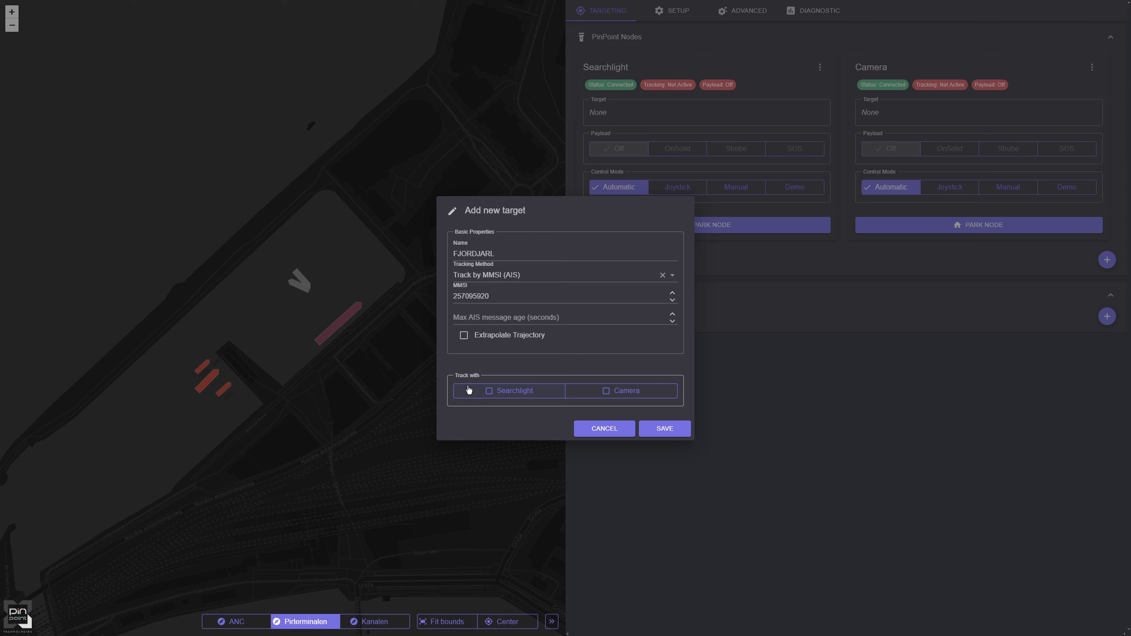
pyautogui.click(505, 340)
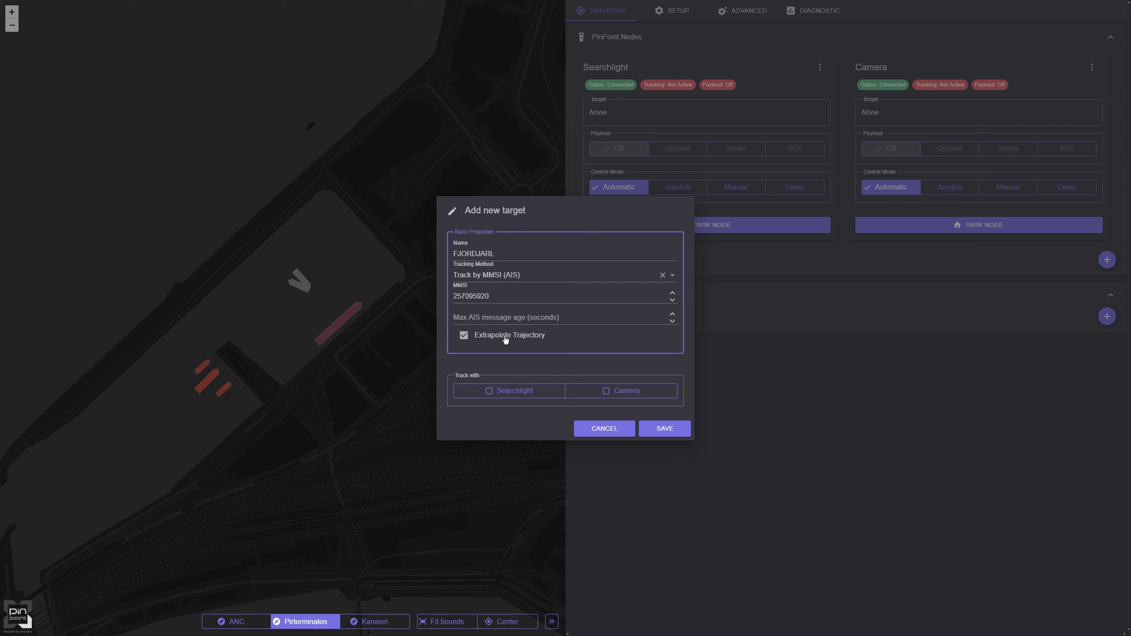
pyautogui.click(510, 392)
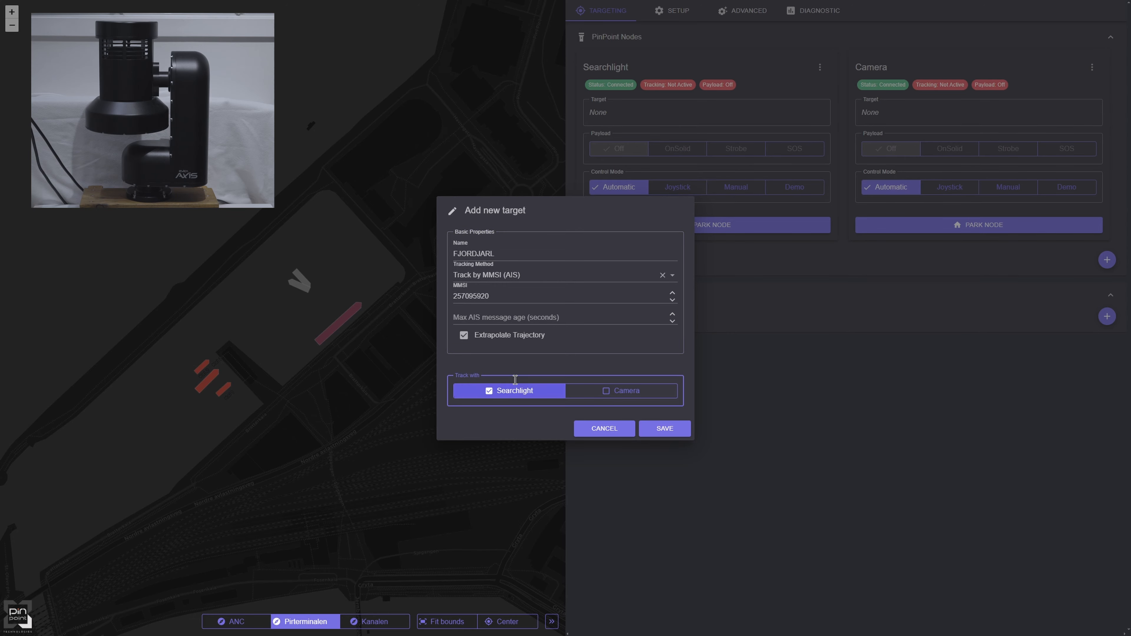
pyautogui.click(672, 427)
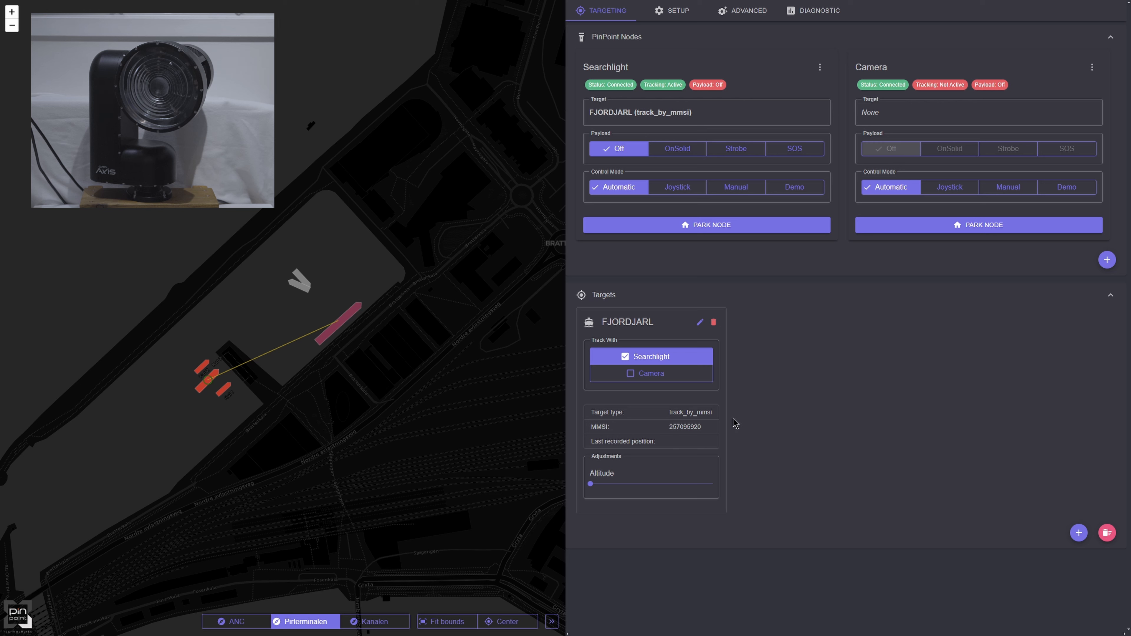
# - Set the Searchlight payload to OnSolid and toggle the Searchlight tracking of the FJORDJARL target
pyautogui.click(683, 150)
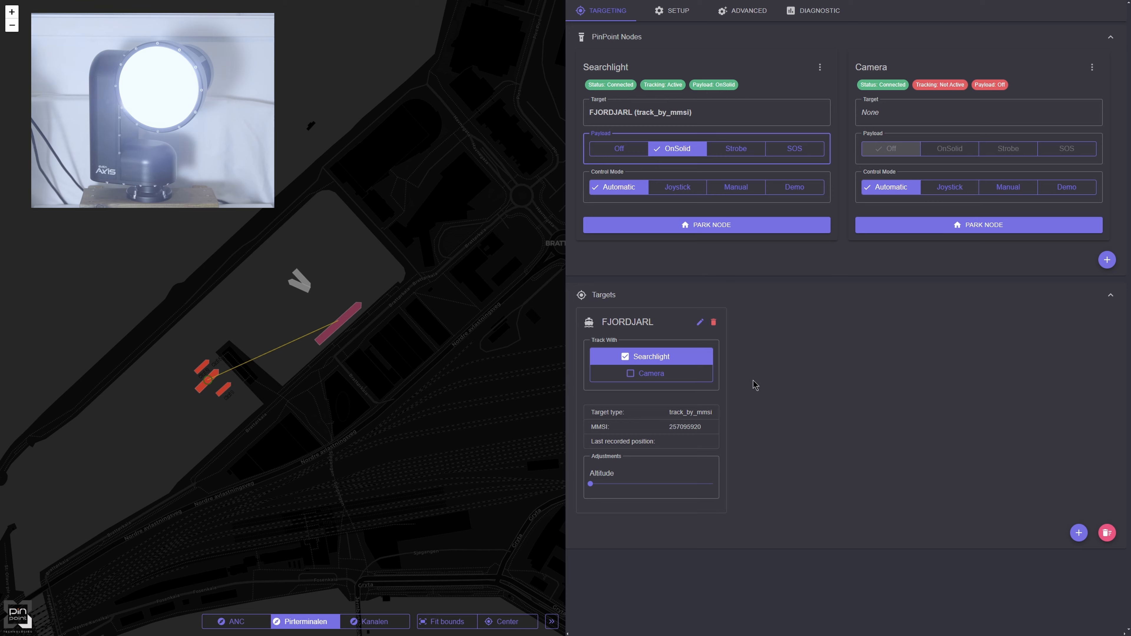
pyautogui.click(668, 358)
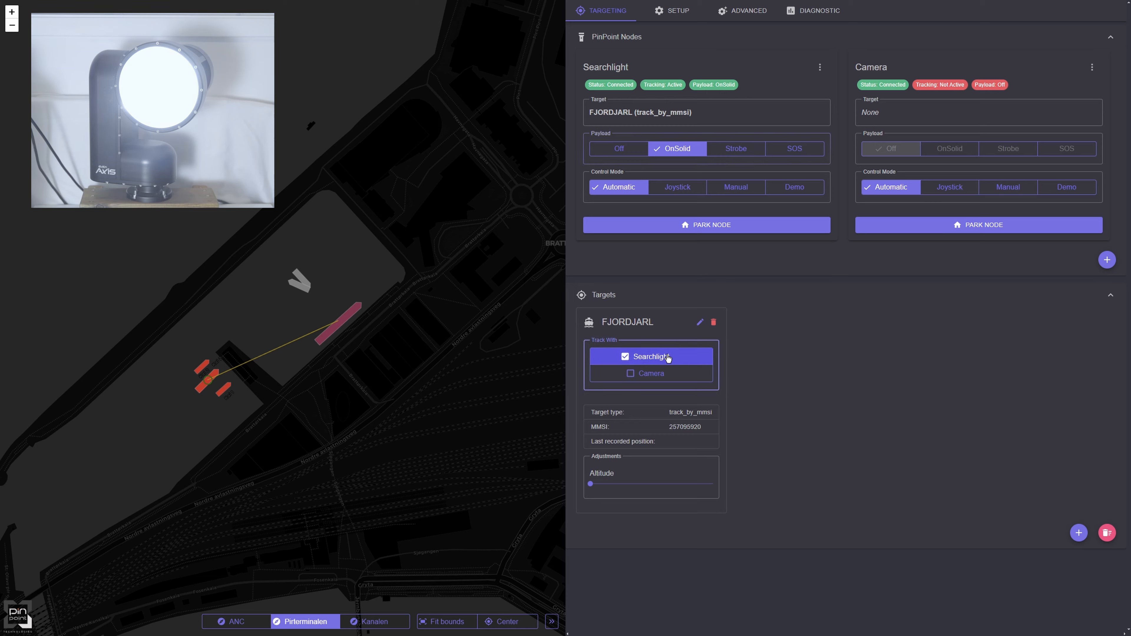
pyautogui.click(667, 357)
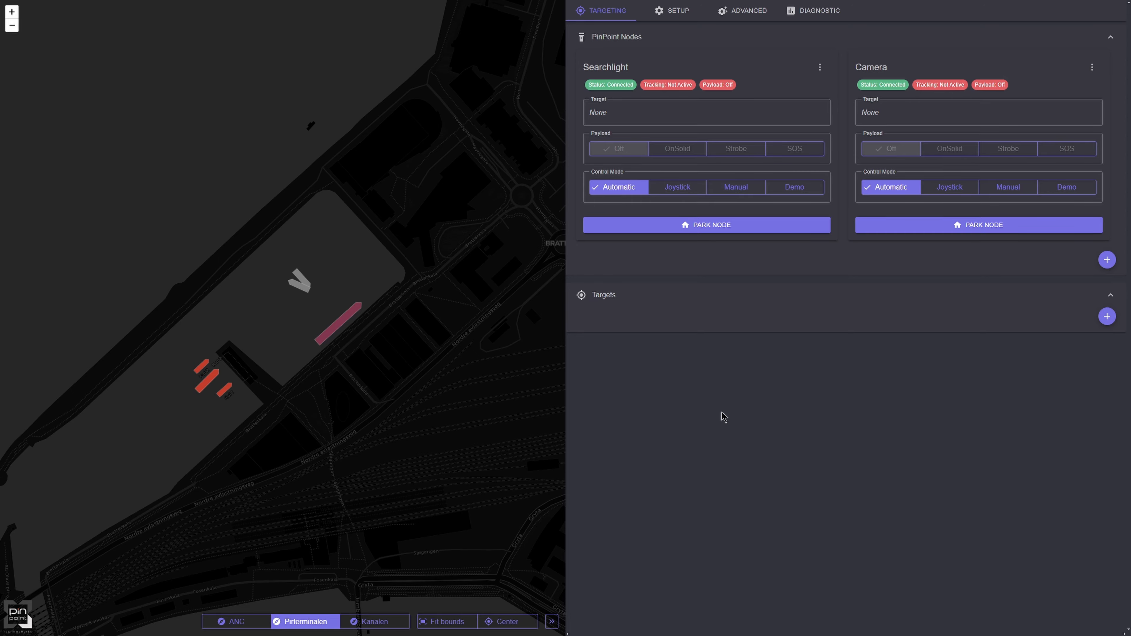
# - Open a blank form for adding a new target and dismiss it
pyautogui.click(1107, 317)
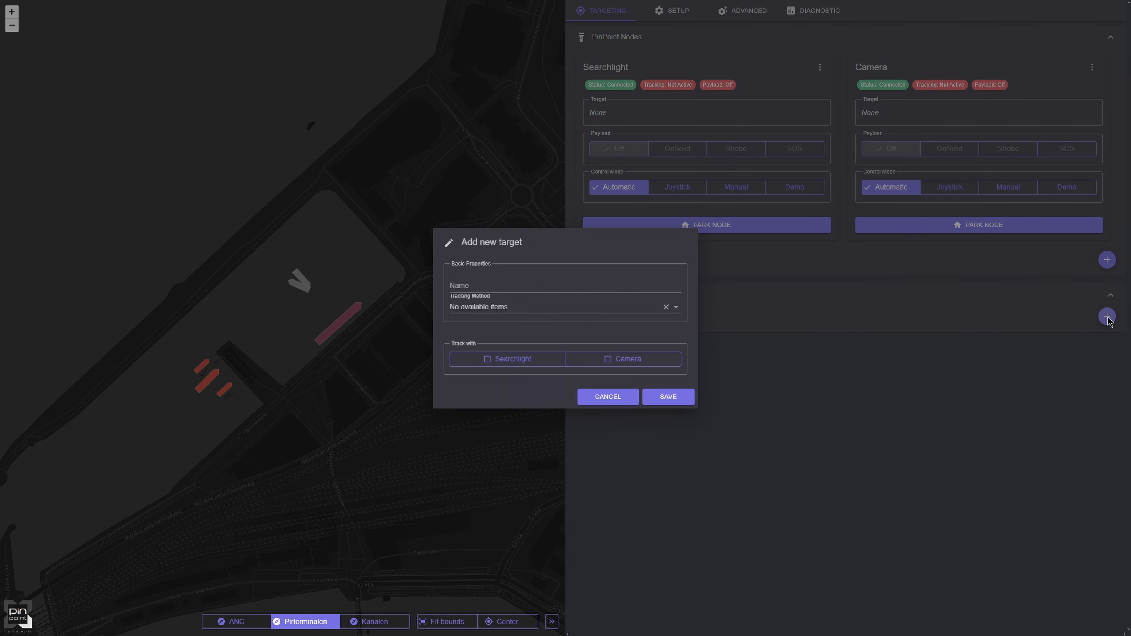
pyautogui.click(1008, 319)
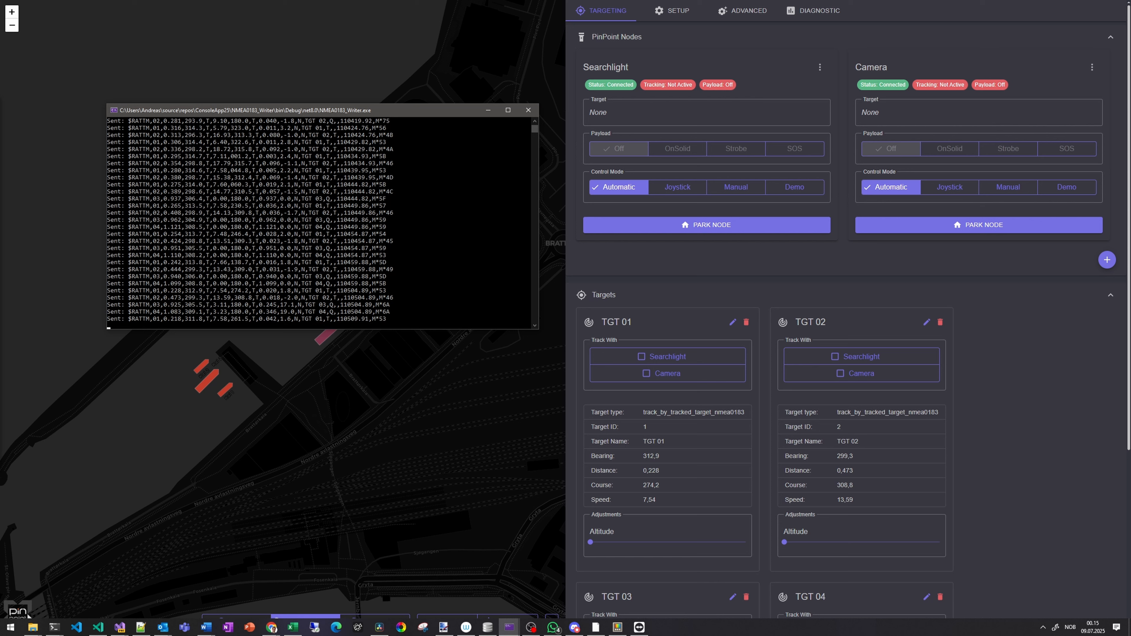
# - Close the NMEA0183_Writer console window over the map
pyautogui.click(529, 111)
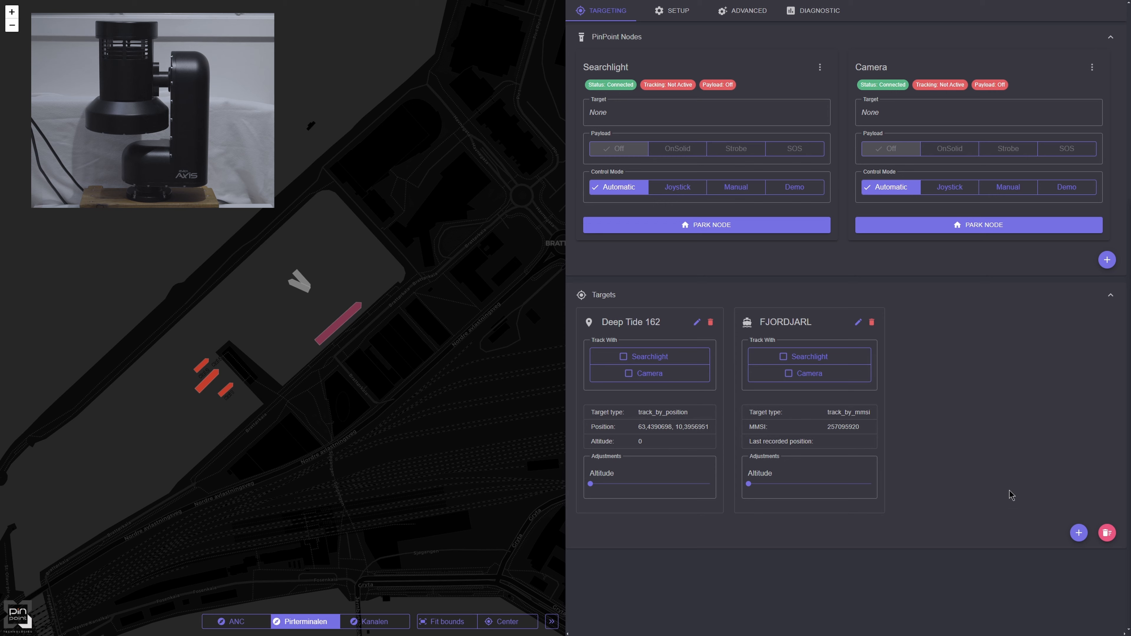
# - Assign the Searchlight to Deep Tide 162 and the Camera to FJORDJARL, and swap the two nodes between the targets
pyautogui.click(646, 357)
pyautogui.click(813, 374)
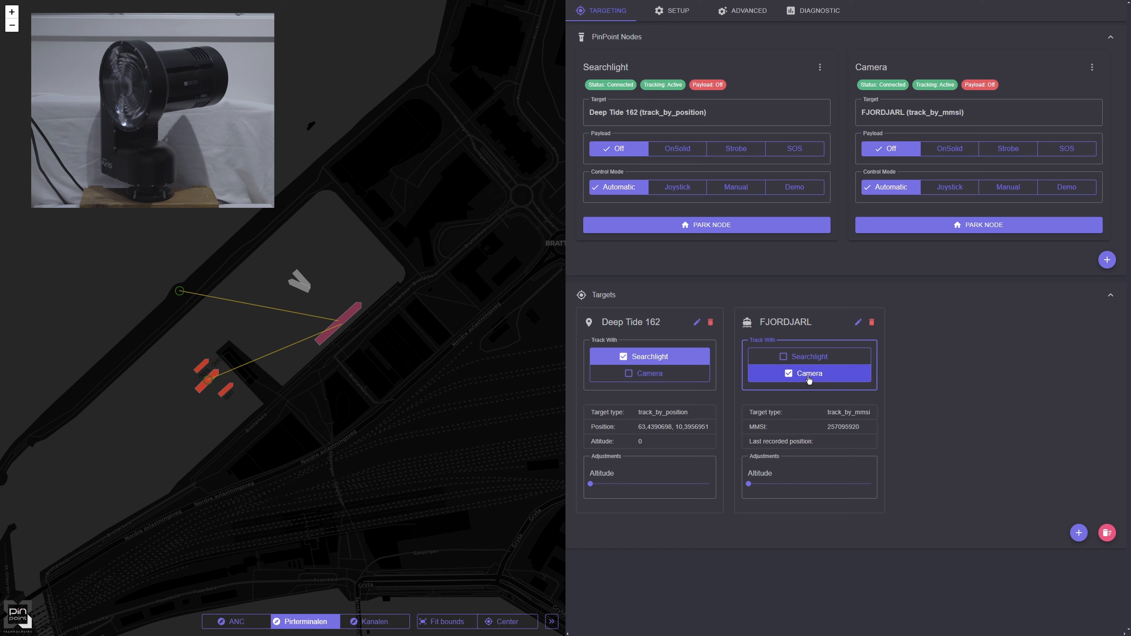
pyautogui.click(816, 357)
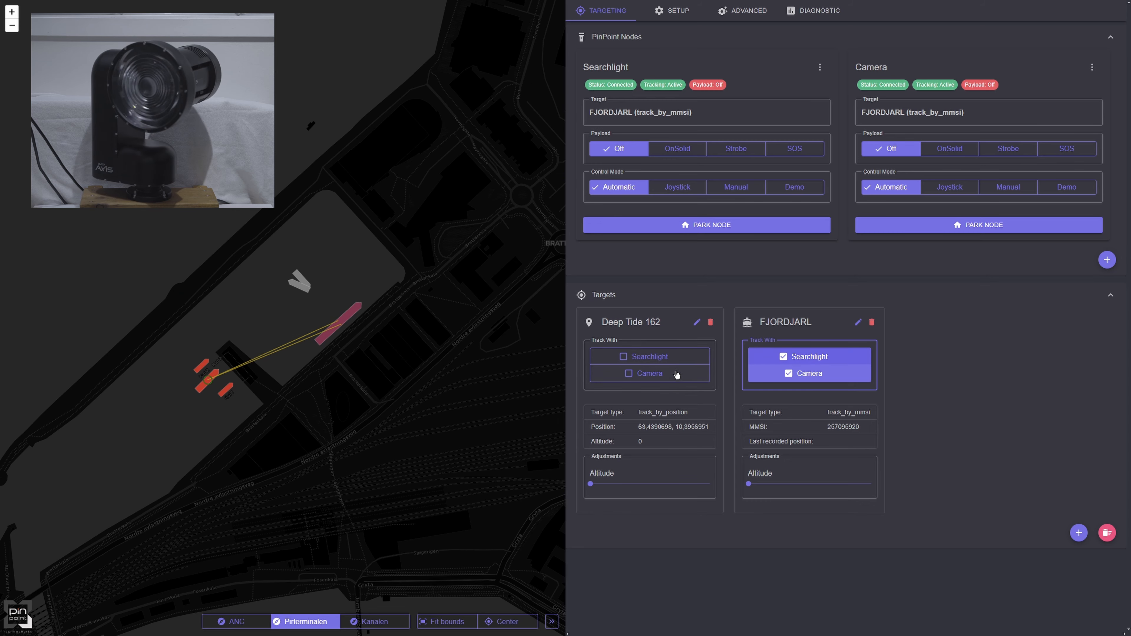
pyautogui.click(659, 377)
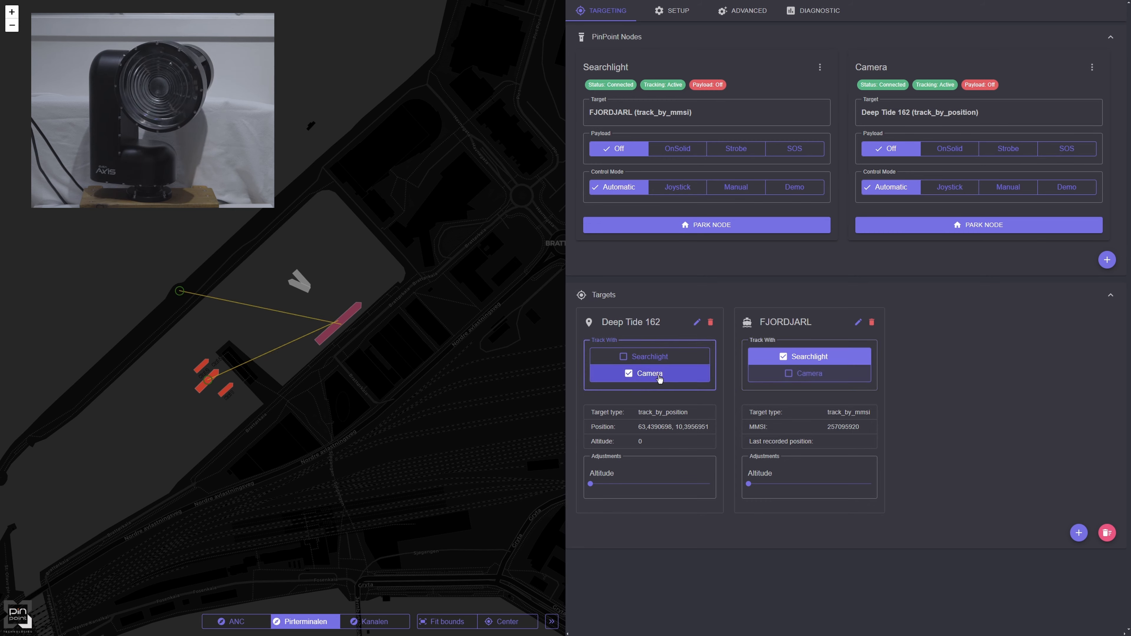
# - Clear the tracking assignments, track Deep Tide 162 with both Searchlight and Camera, and reassign the Camera to FJORDJARL
pyautogui.click(653, 359)
pyautogui.click(653, 359)
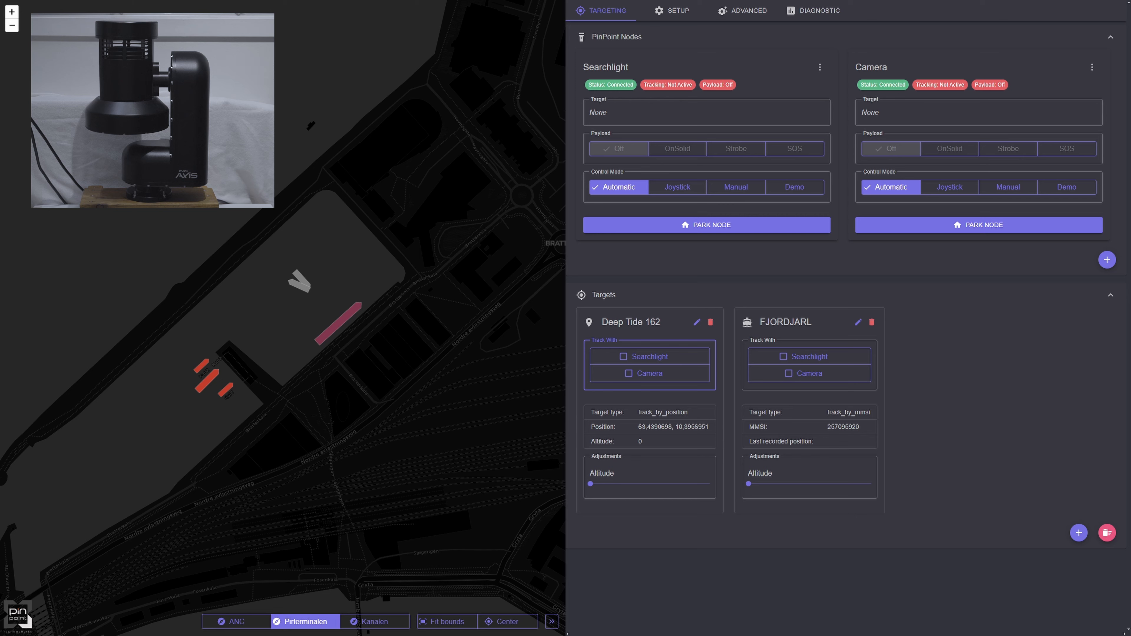
pyautogui.click(663, 359)
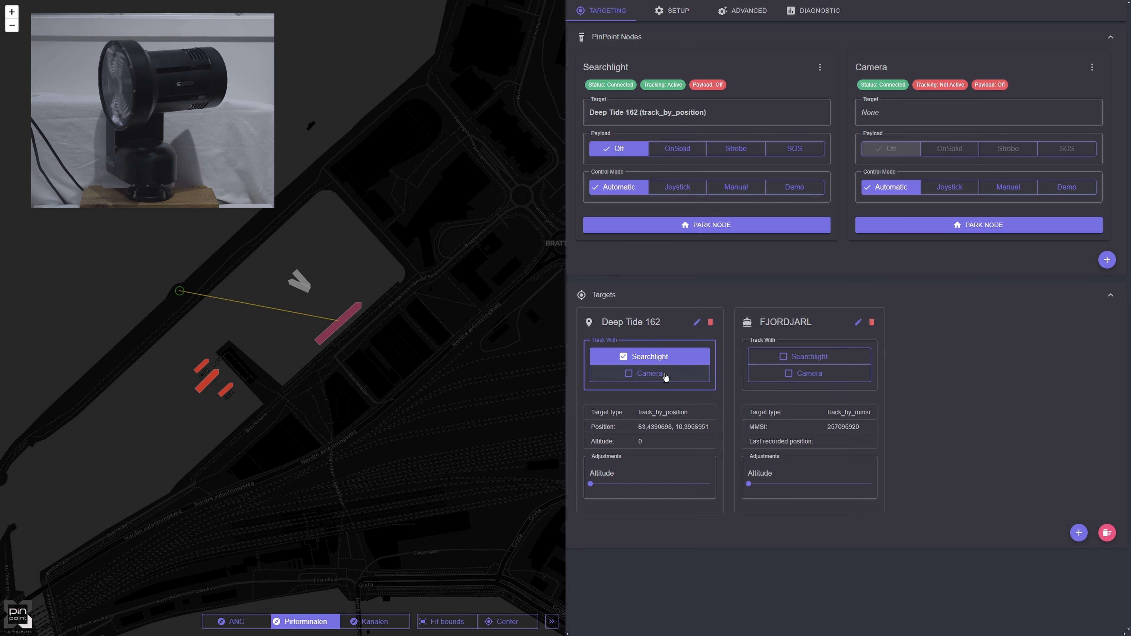
pyautogui.click(665, 377)
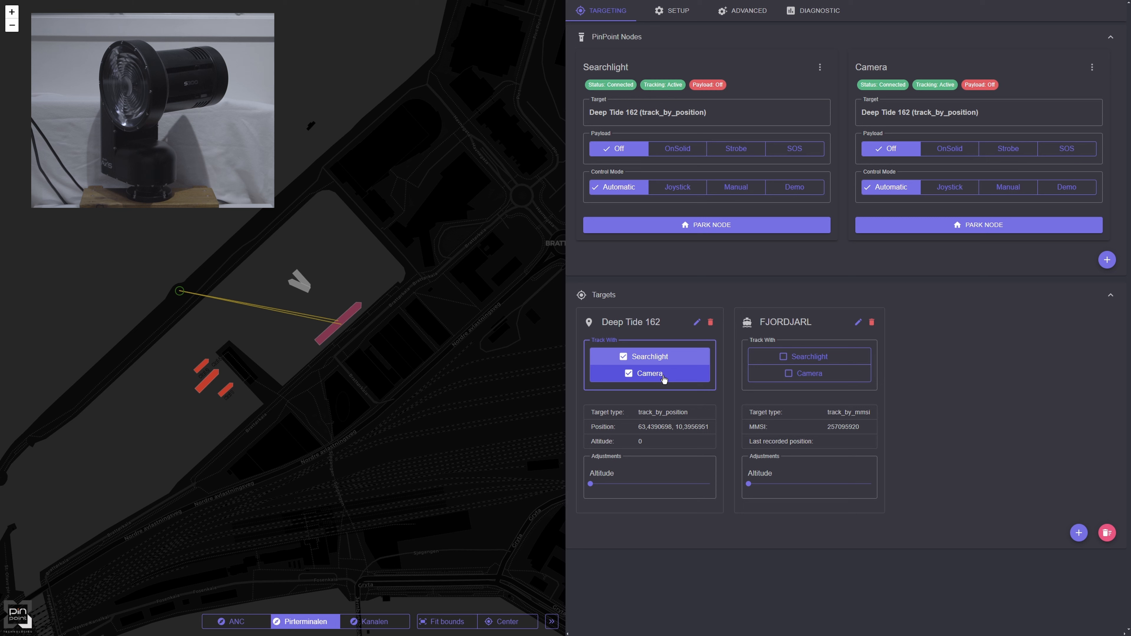
pyautogui.click(830, 380)
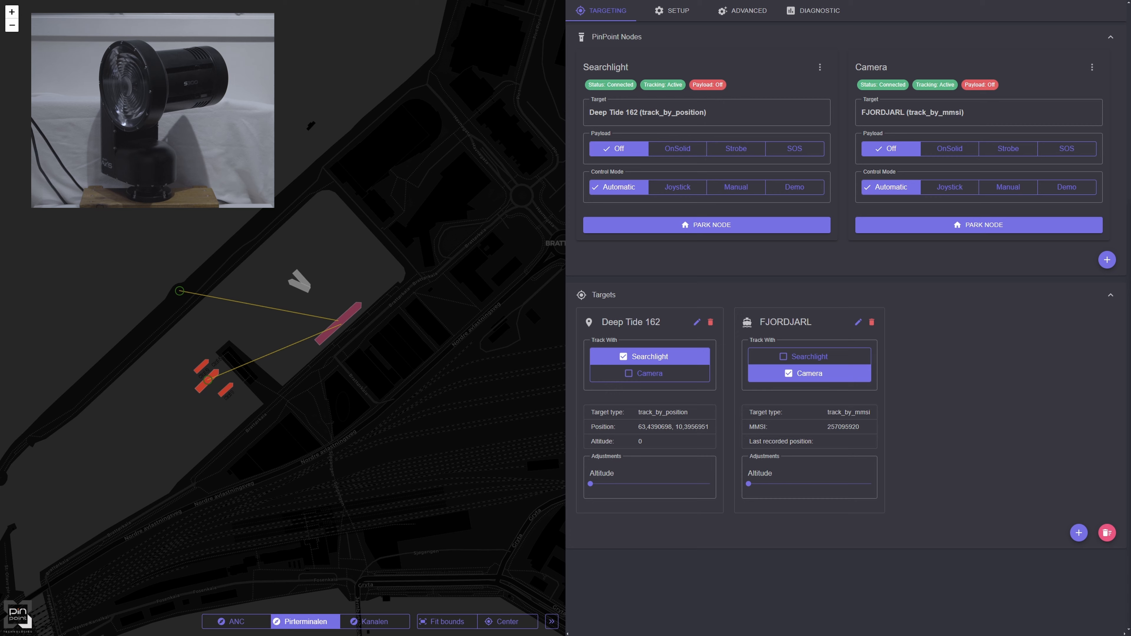
# - Switch the Searchlight payload through OnSolid and Strobe to SOS
pyautogui.click(686, 153)
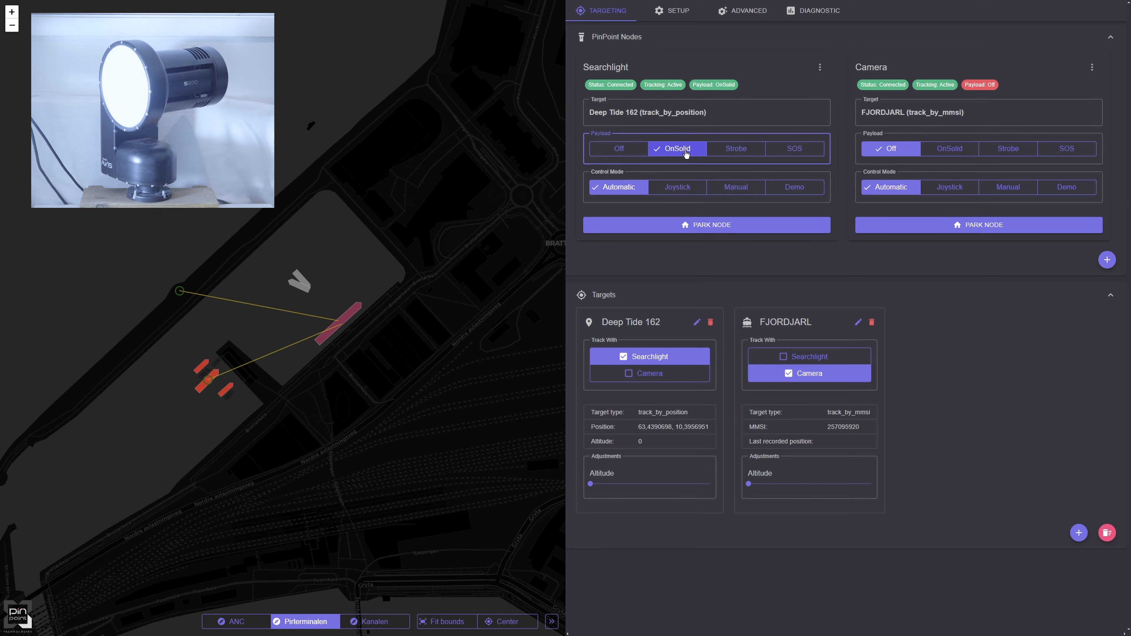
pyautogui.click(739, 148)
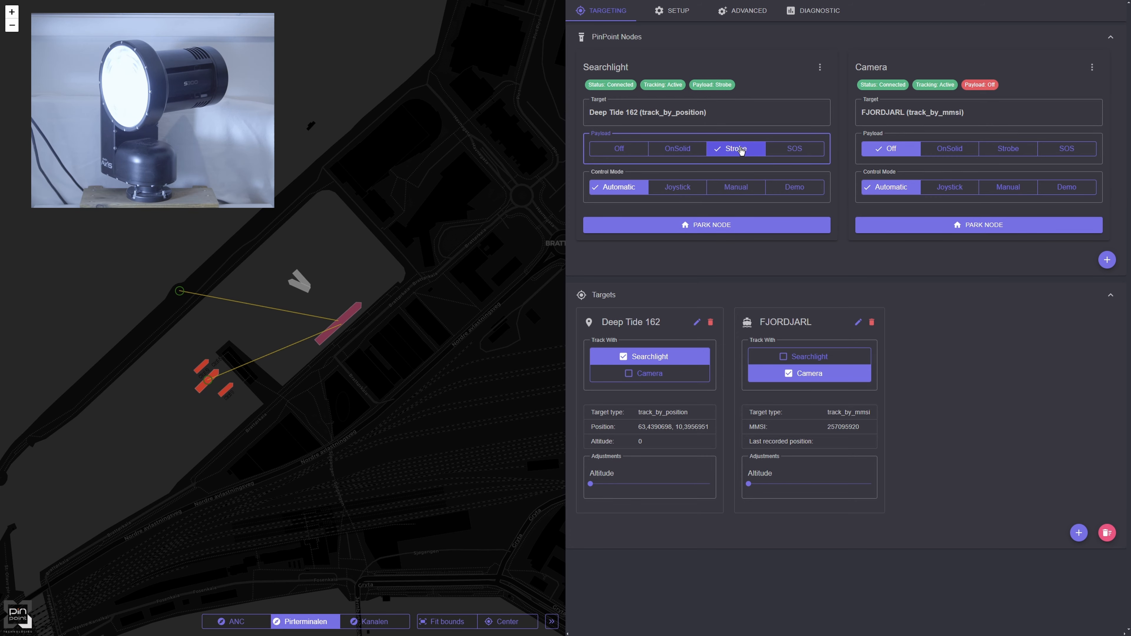
pyautogui.click(800, 152)
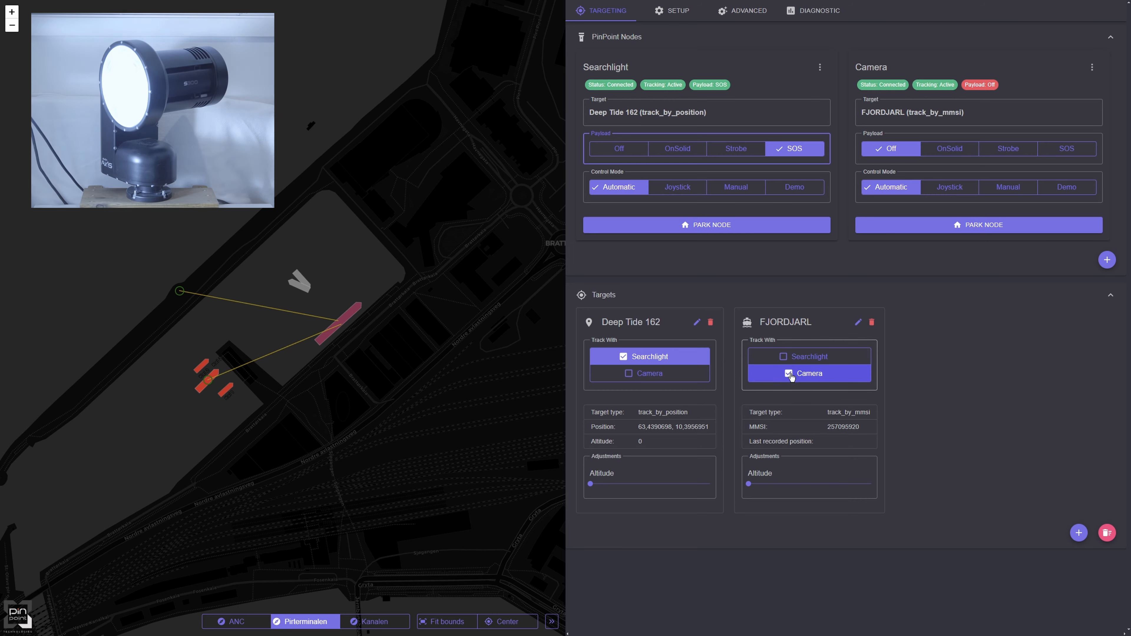
# - Stop tracking Deep Tide 162 with the Searchlight and FJORDJARL with the Camera
pyautogui.click(691, 360)
pyautogui.click(809, 374)
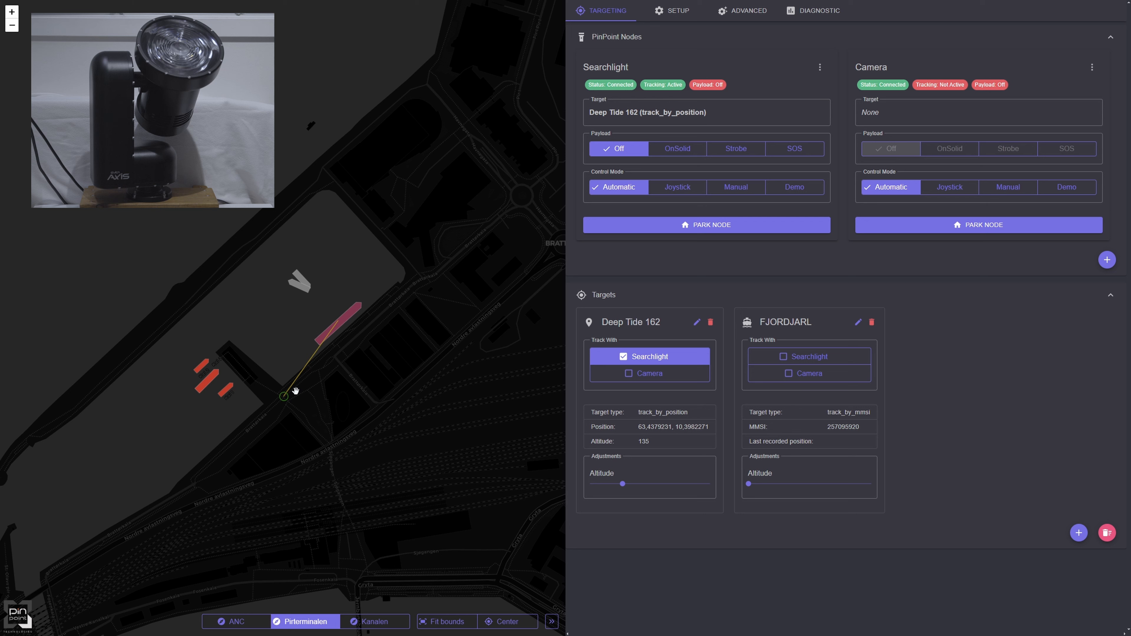
# - Open the Searchlight node for editing and add an FOV restriction
pyautogui.click(821, 68)
pyautogui.click(832, 67)
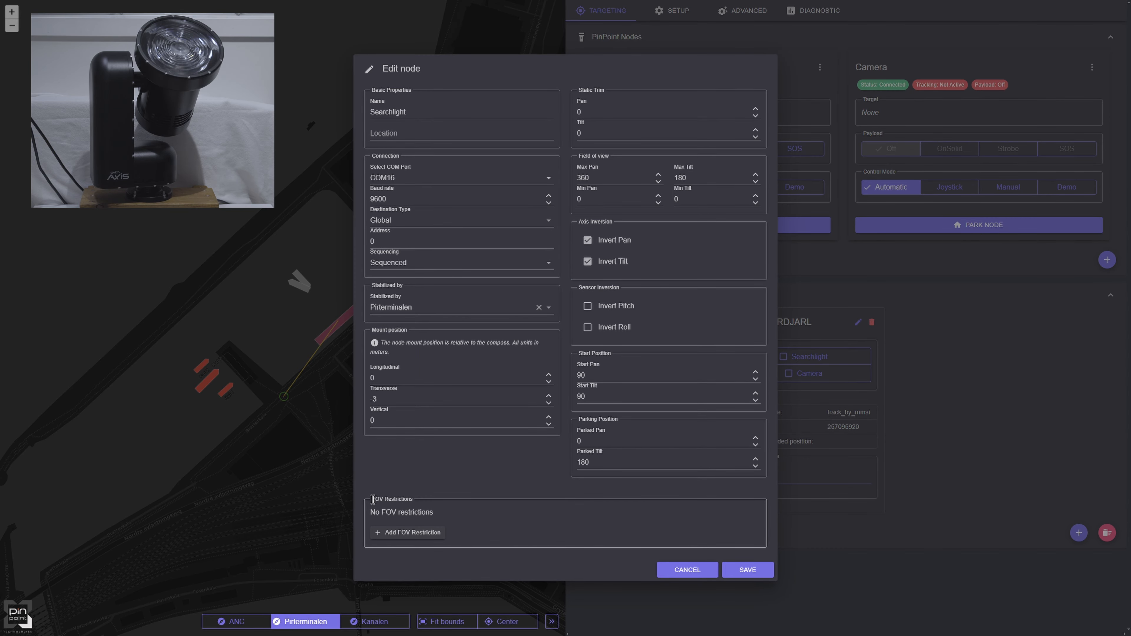
pyautogui.click(422, 538)
pyautogui.click(391, 513)
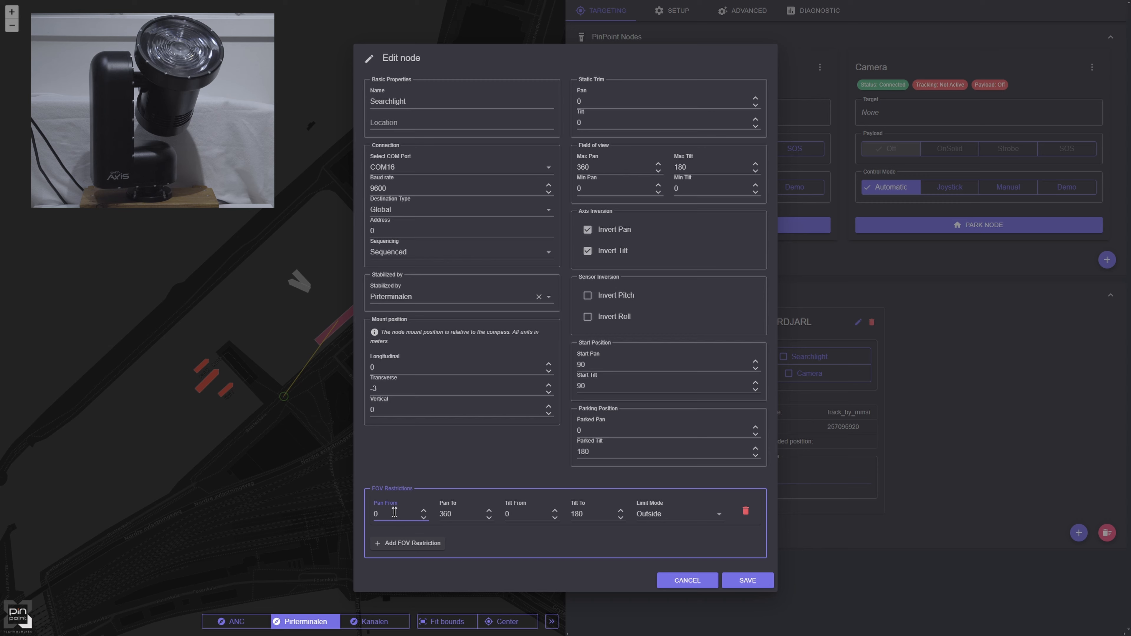
# - Set the new FOV restriction's Pan To limit to 90, keeping the tilt range at 0 to 180
pyautogui.click(453, 517)
pyautogui.press('BackSpace')
pyautogui.press('BackSpace')
pyautogui.press('BackSpace')
pyautogui.write('90')
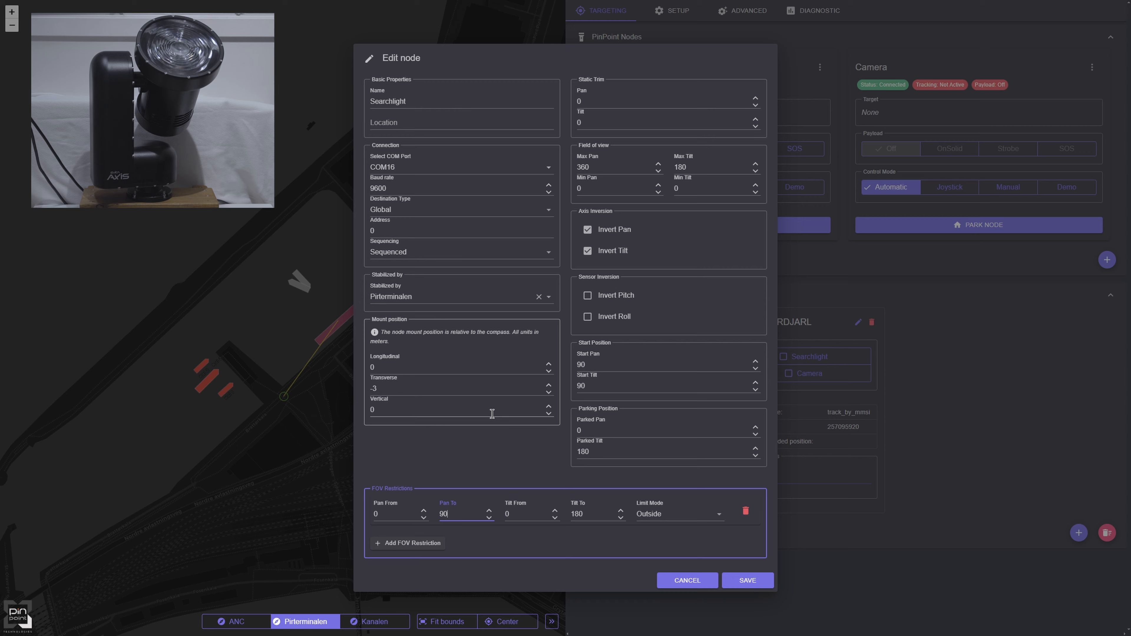
pyautogui.click(530, 519)
pyautogui.click(587, 514)
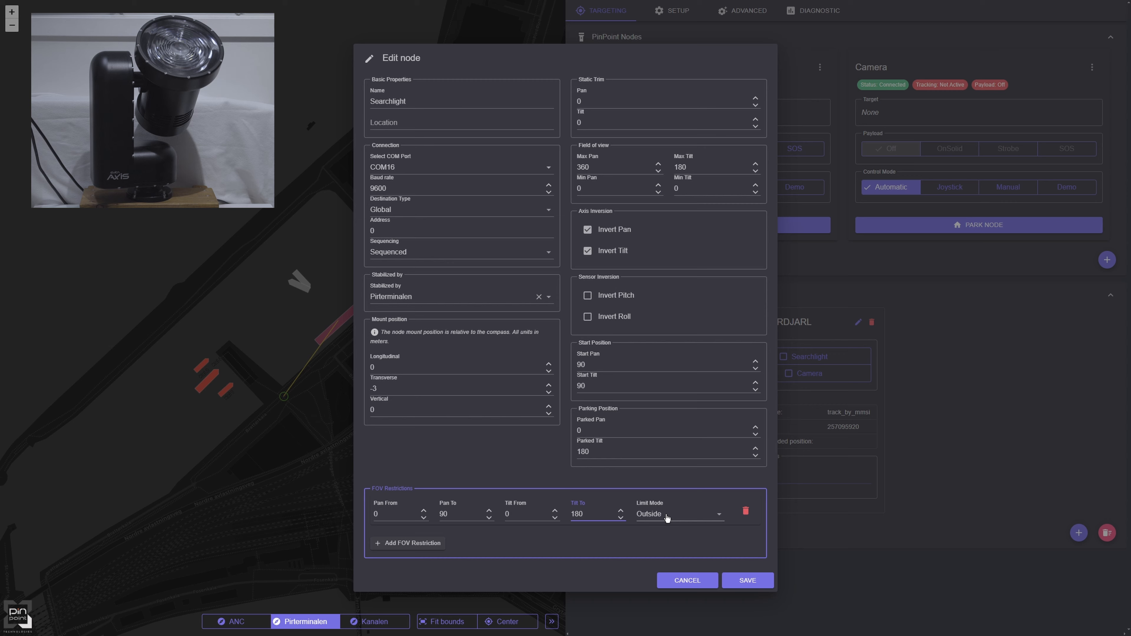
# - Set the FOV restriction's limit mode to Inside and save the Searchlight node
pyautogui.click(667, 517)
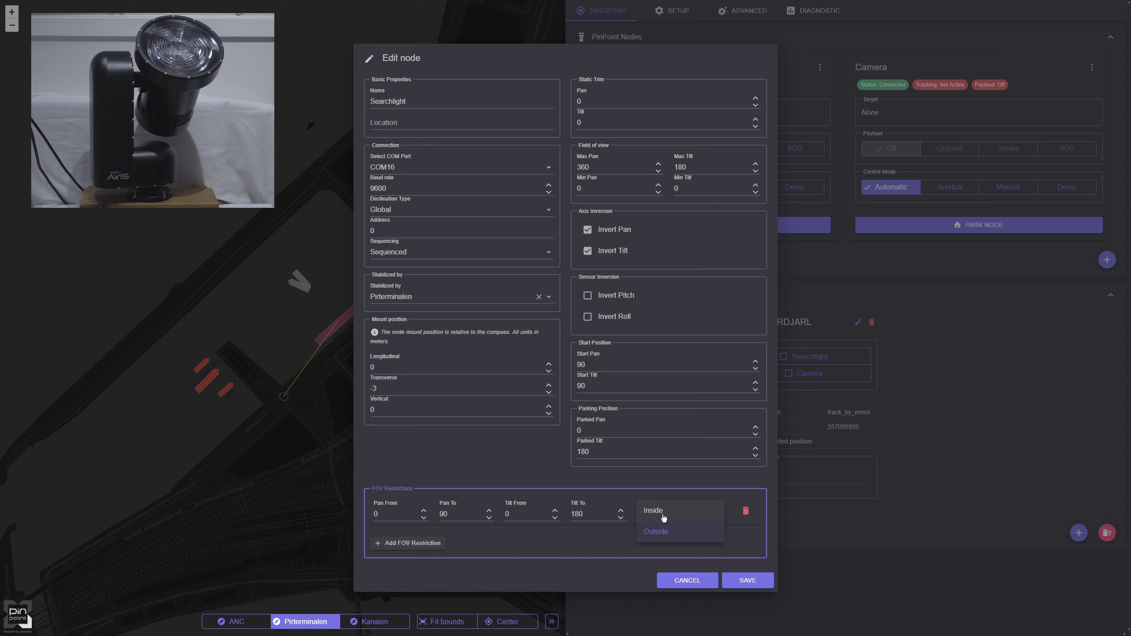
pyautogui.click(662, 514)
pyautogui.click(689, 526)
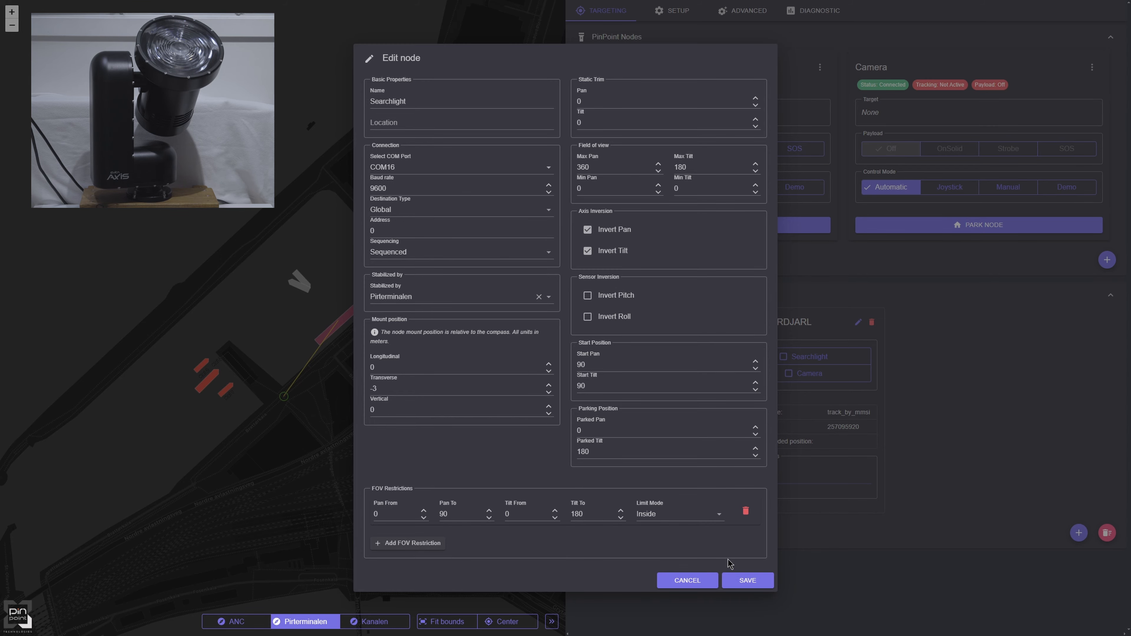
pyautogui.click(748, 581)
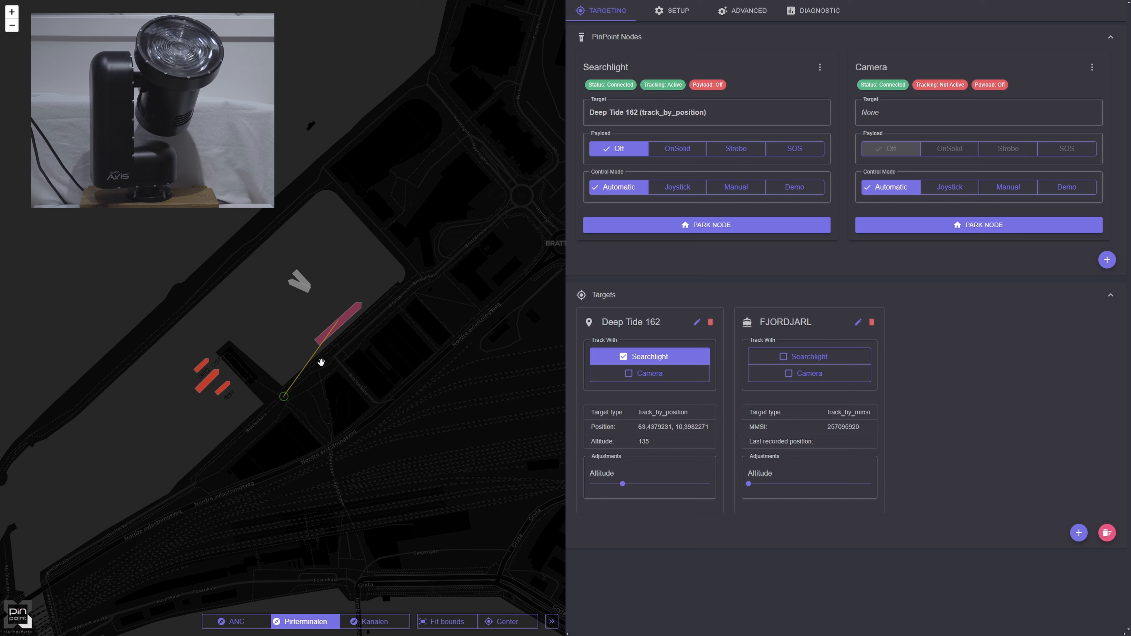
# - Move the Deep Tide 162 target to the harbour basin's northeast corner and set the Searchlight payload to OnSolid
pyautogui.moveTo(287, 401); pyautogui.dragTo(419, 254)
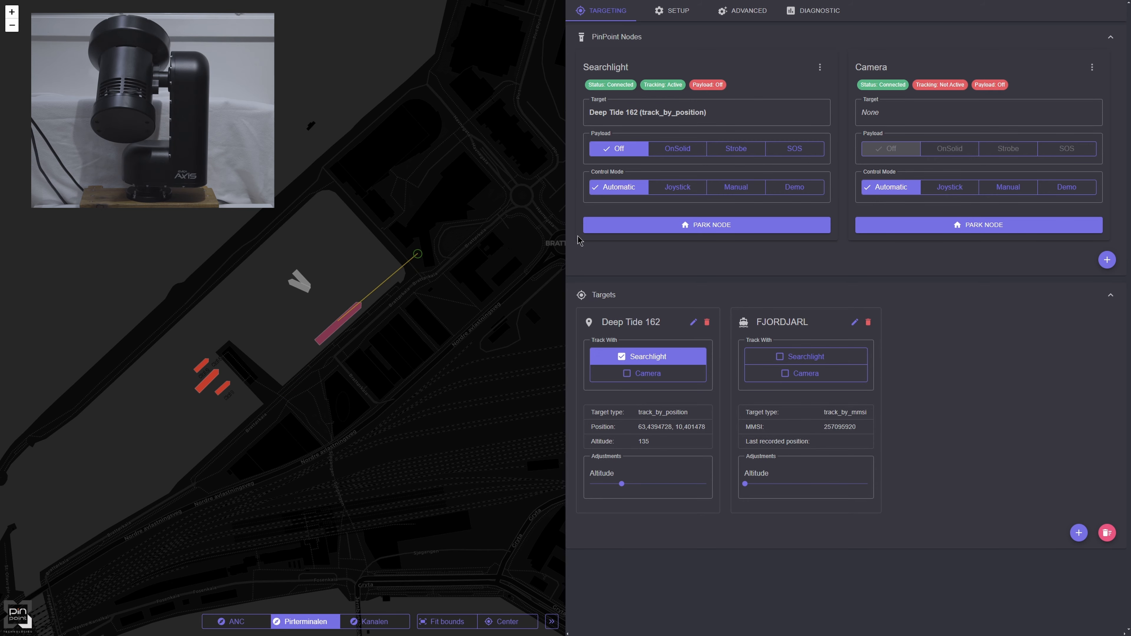
pyautogui.click(678, 150)
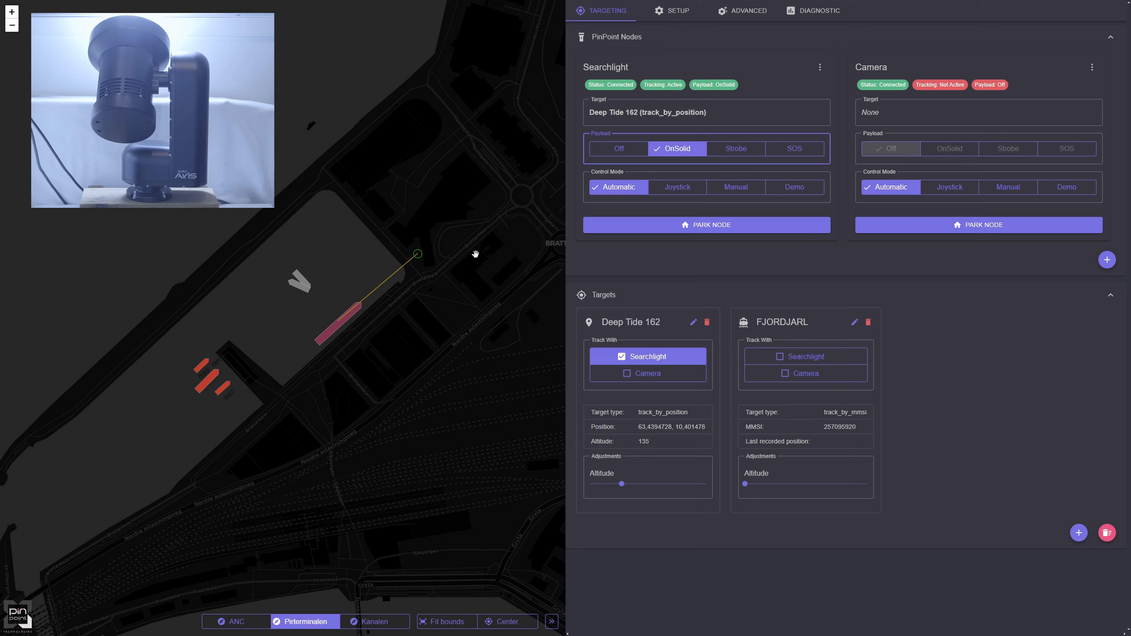
# - Move the Deep Tide 162 target west across the basin and back to just below the grey vessels, and park the Searchlight
pyautogui.moveTo(421, 259); pyautogui.dragTo(264, 314)
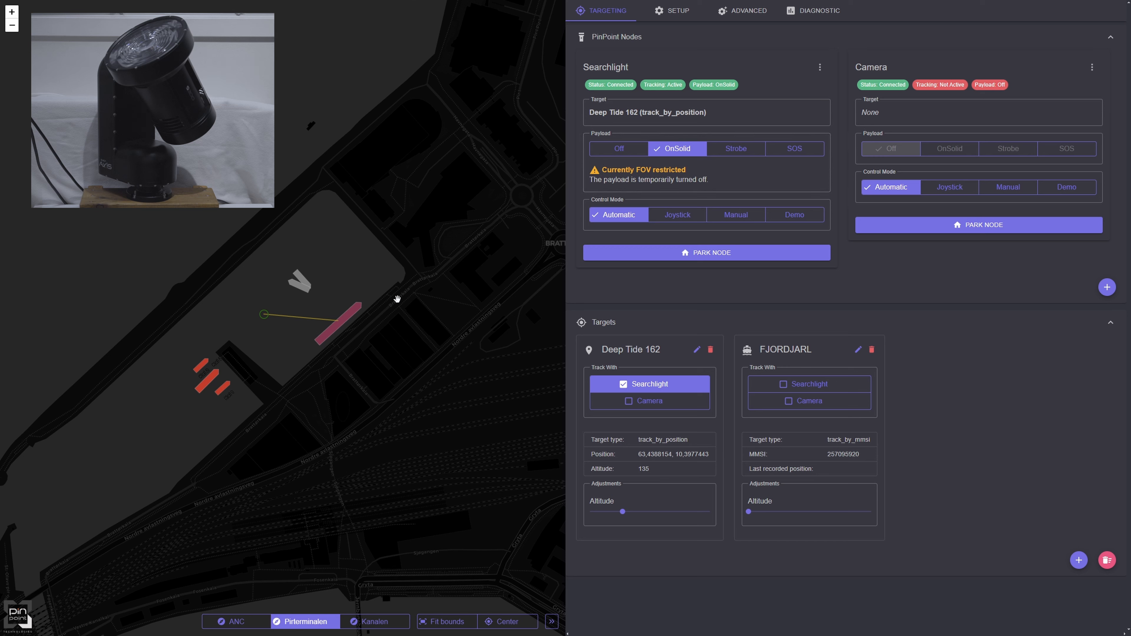
pyautogui.moveTo(265, 317)
pyautogui.mouseDown()
pyautogui.moveTo(303, 267)
pyautogui.moveTo(276, 296)
pyautogui.moveTo(312, 271)
pyautogui.moveTo(303, 308)
pyautogui.mouseUp()
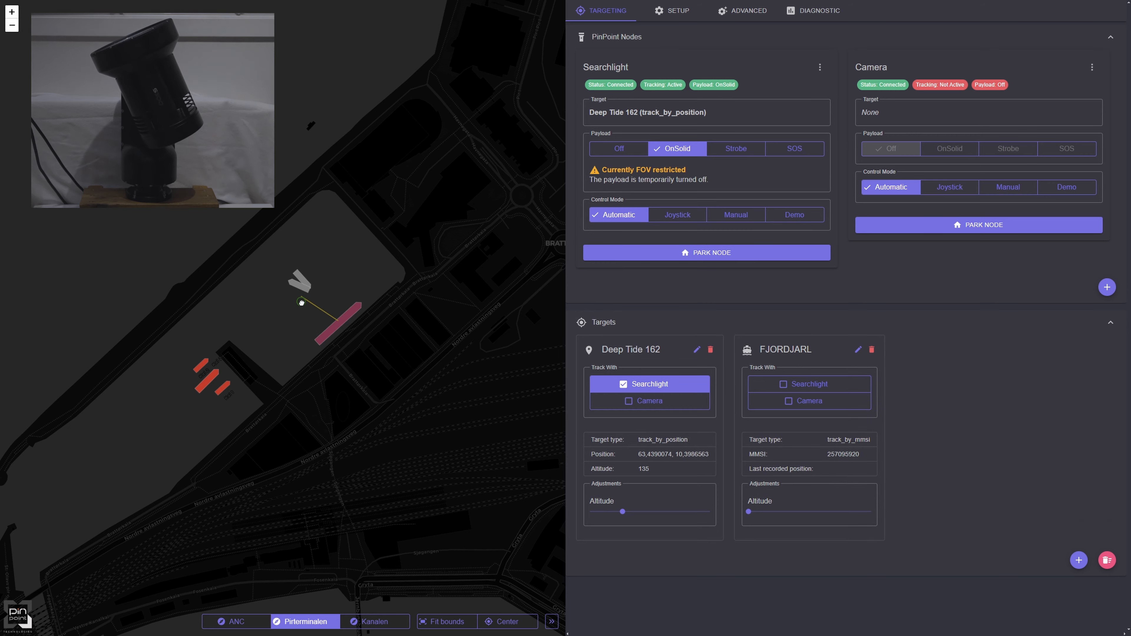
pyautogui.click(721, 253)
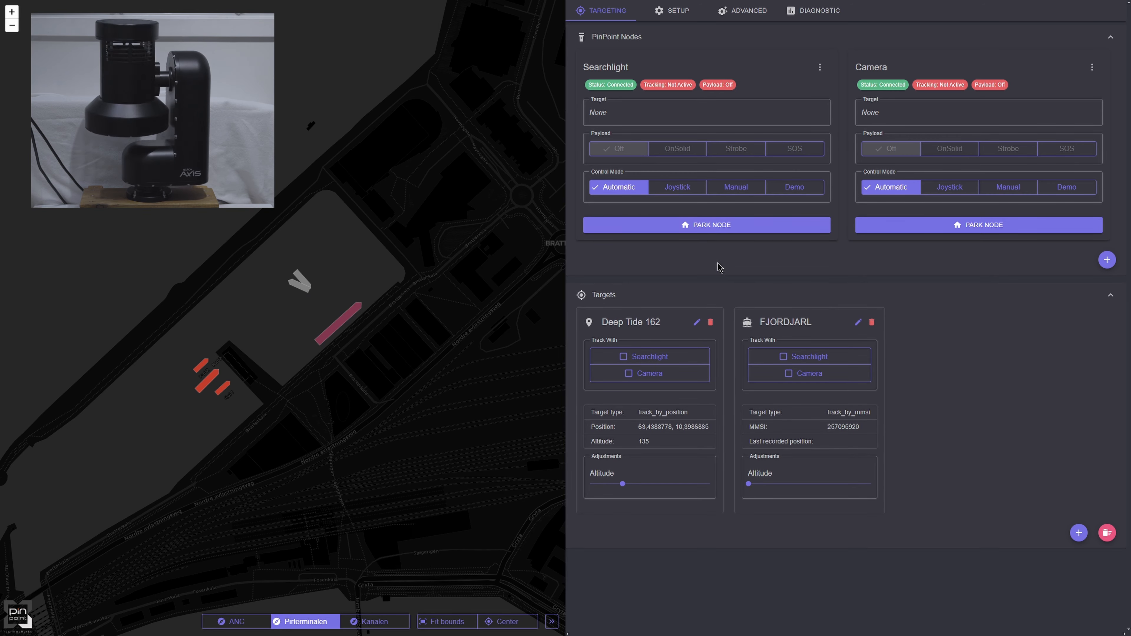